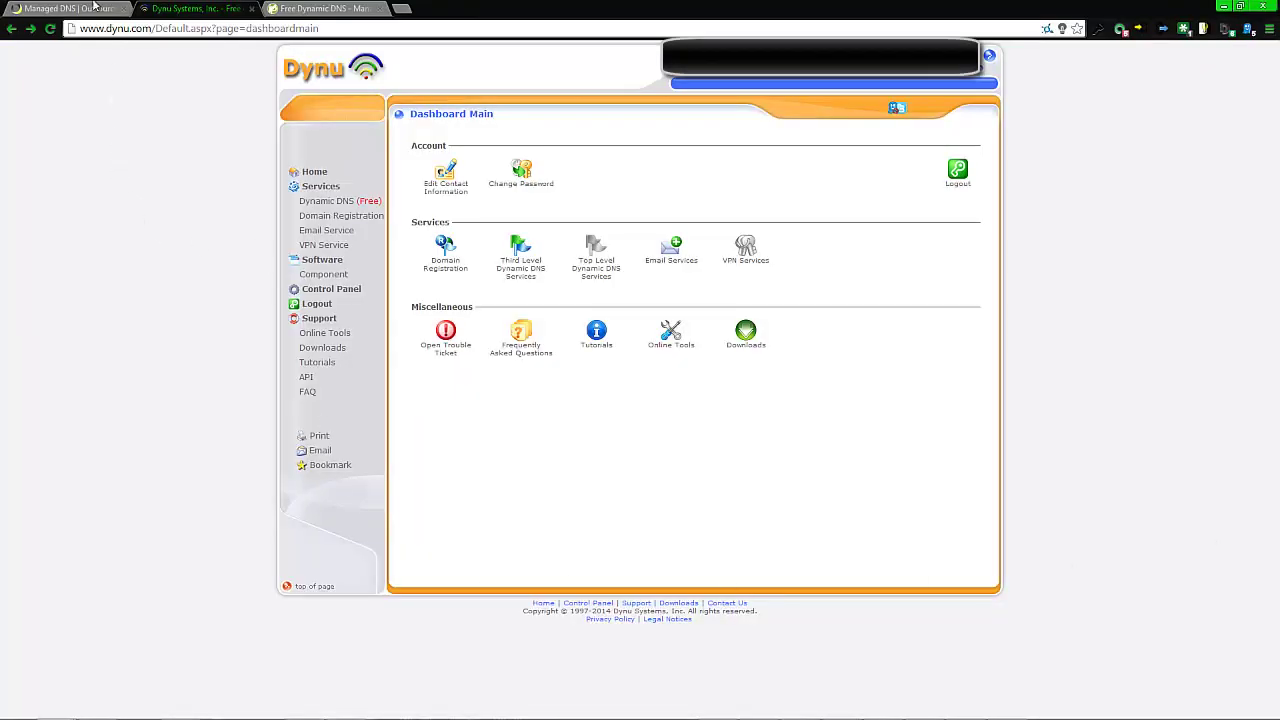
# Step: Compare the websites of the three dynamic DNS providers Dyn, Dynu and No-IP, including Dyn's plans and the Dynu dashboard
pyautogui.click(95, 7)
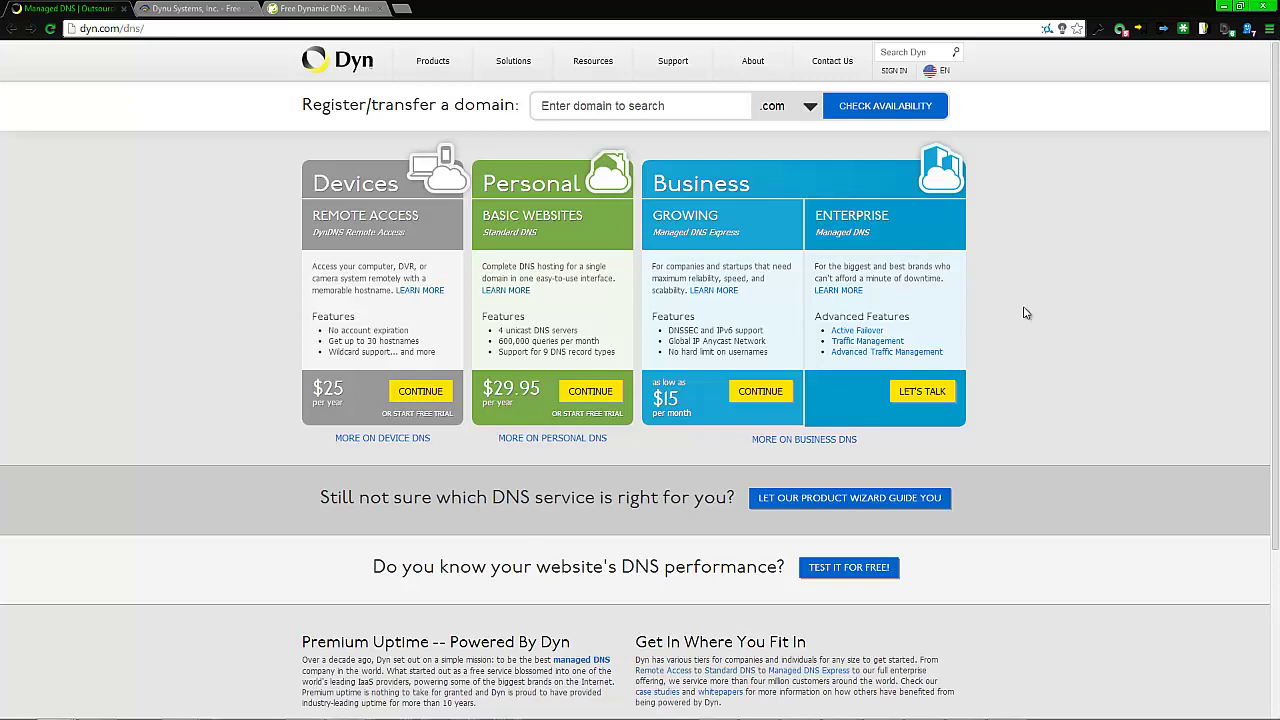
pyautogui.click(210, 7)
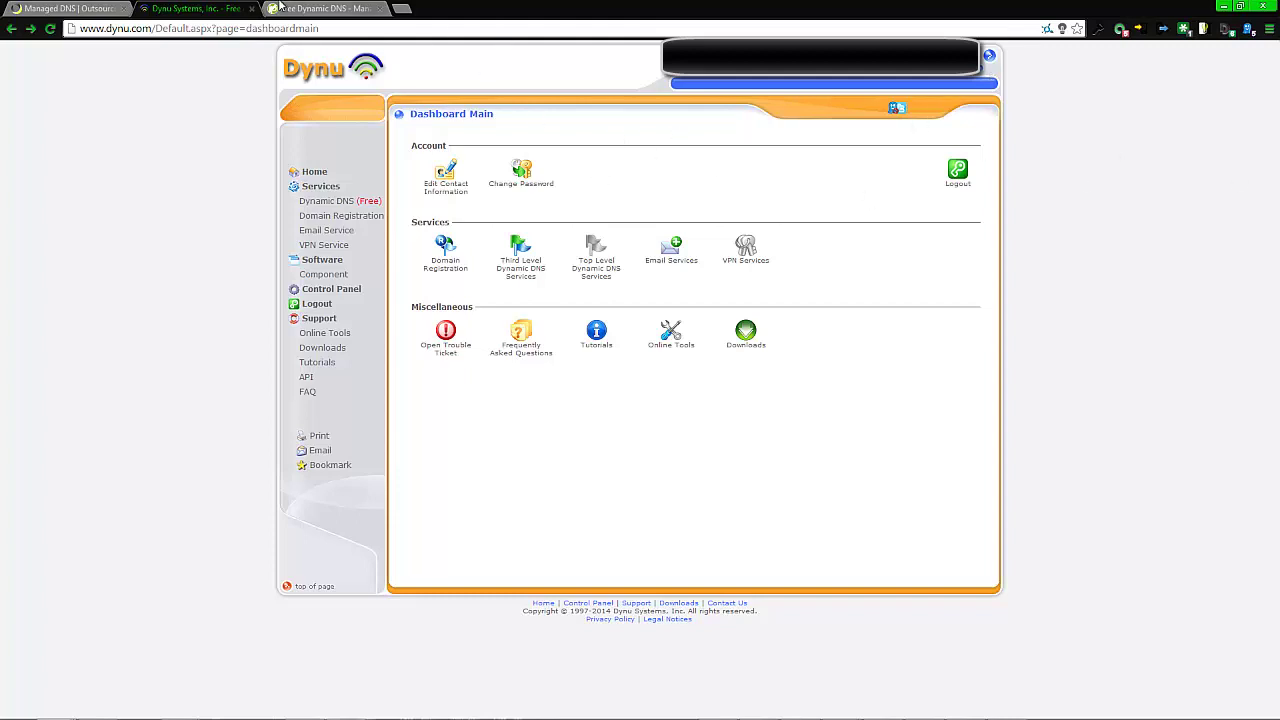
pyautogui.click(281, 7)
pyautogui.click(210, 8)
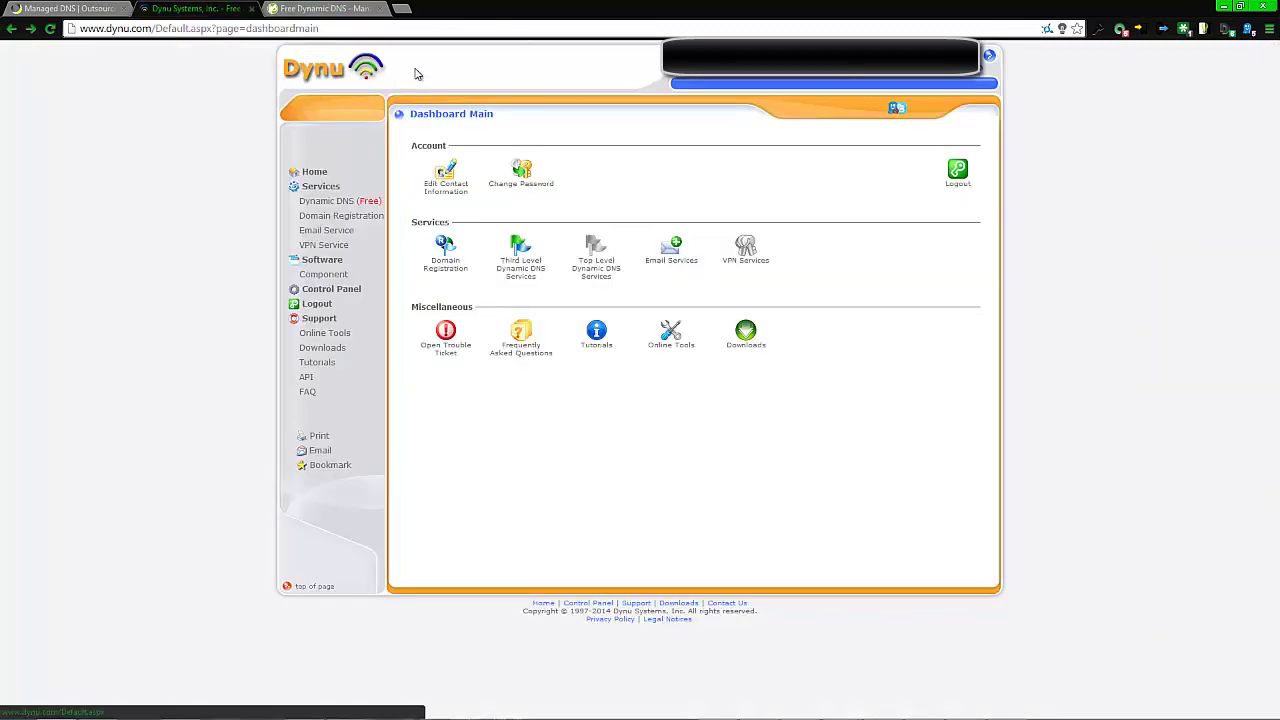
pyautogui.click(308, 8)
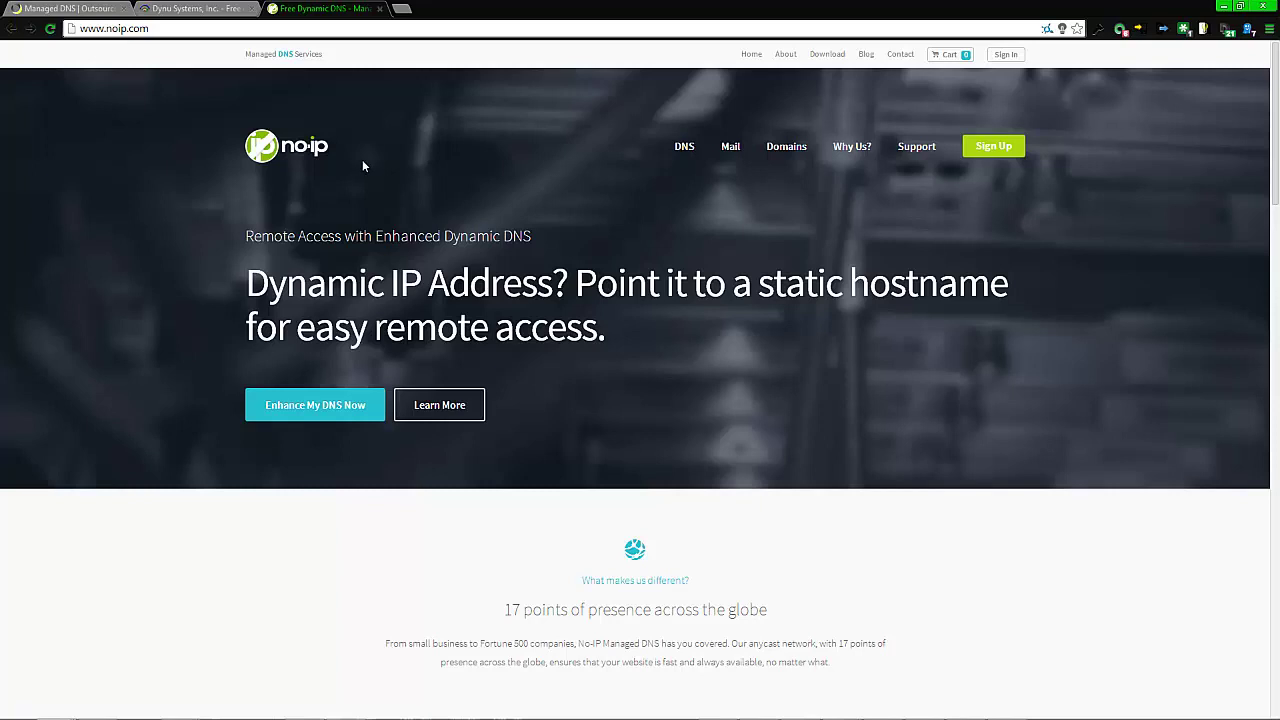
pyautogui.click(255, 8)
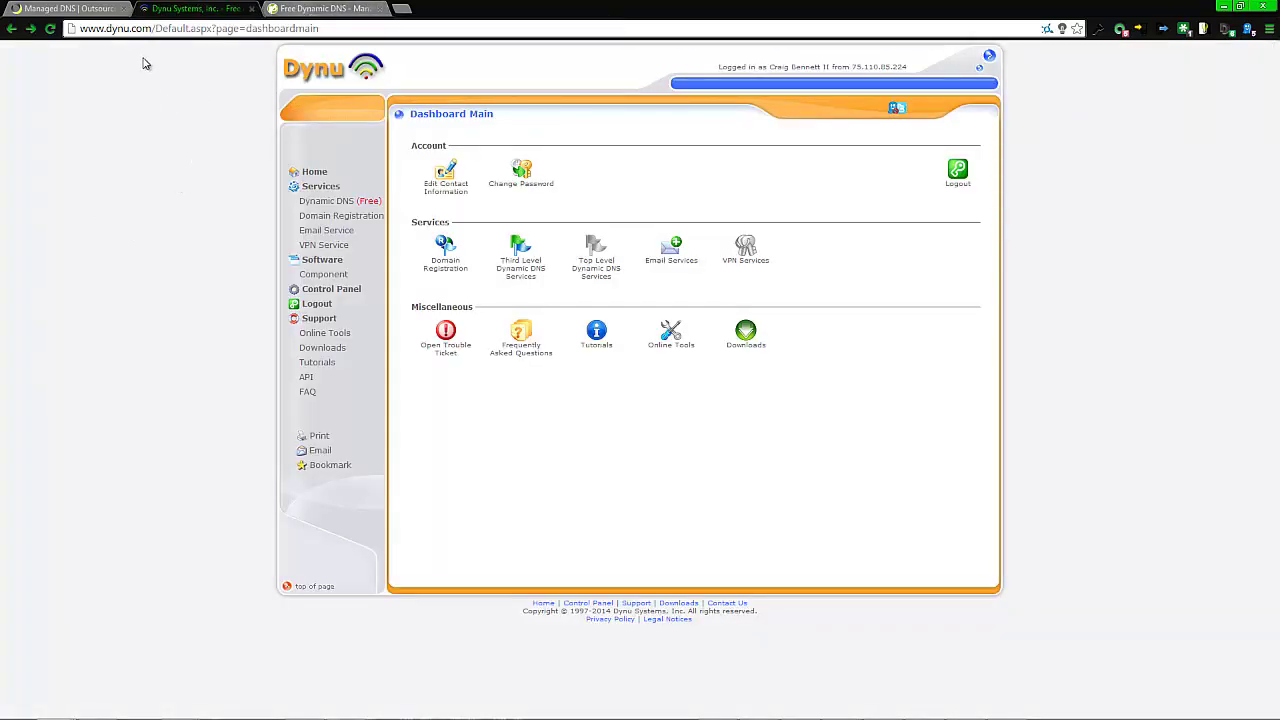
pyautogui.click(340, 8)
pyautogui.click(195, 8)
pyautogui.click(318, 8)
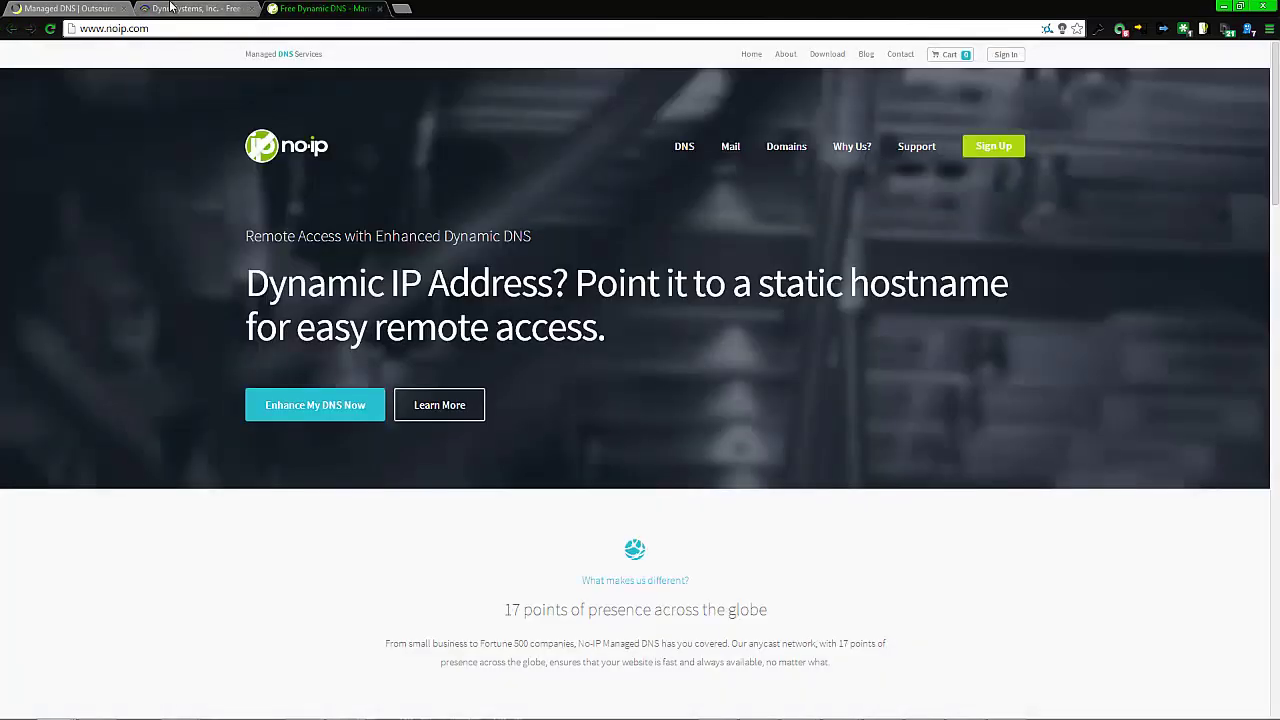
pyautogui.click(200, 8)
pyautogui.click(125, 8)
pyautogui.click(172, 8)
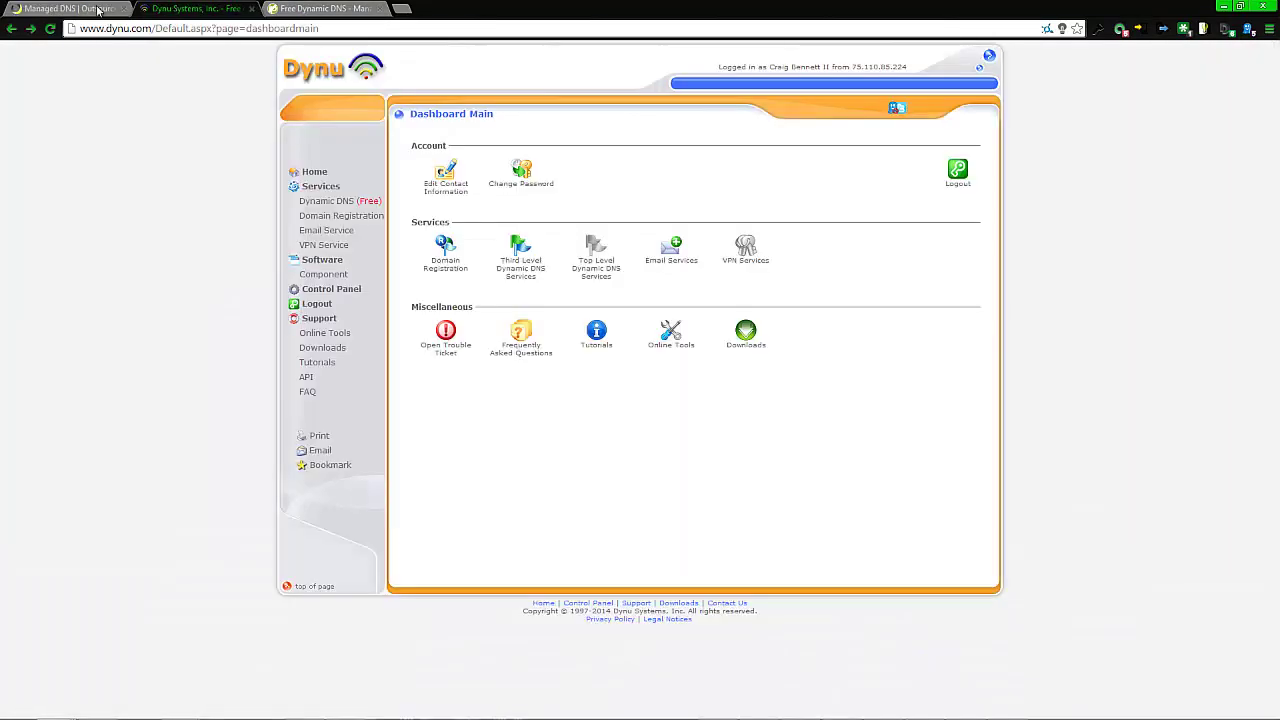
pyautogui.click(100, 8)
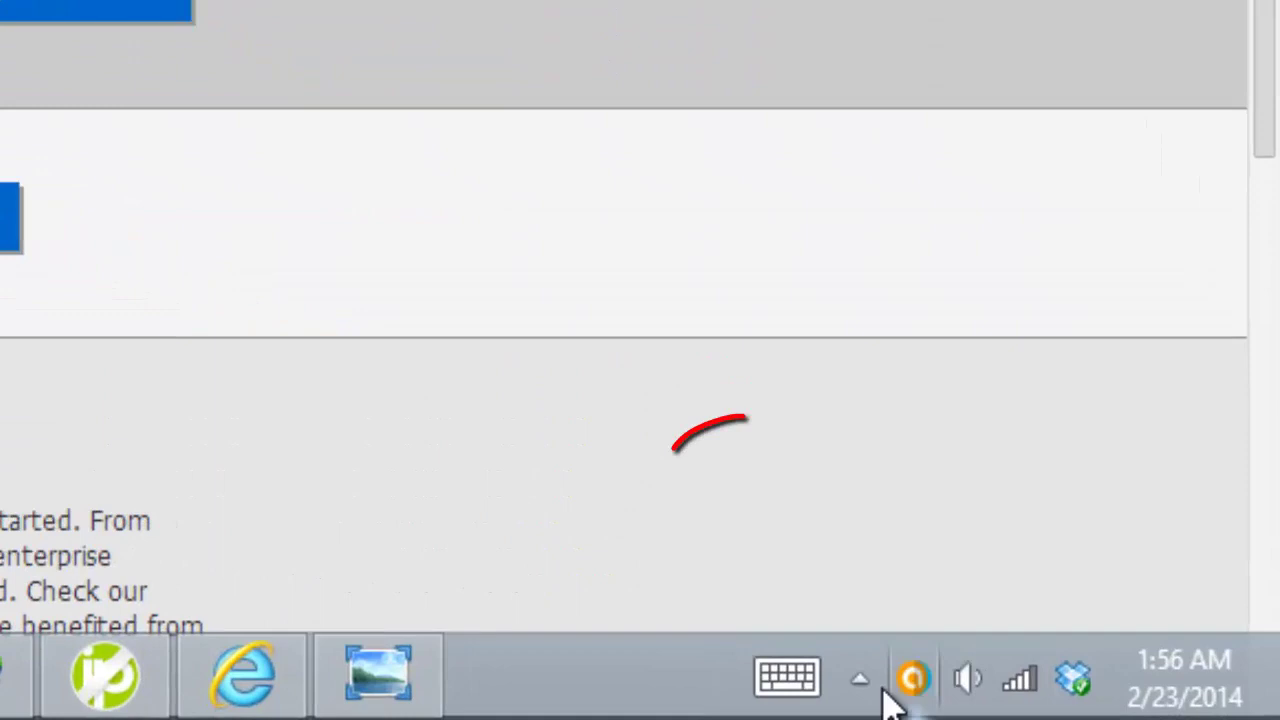
# Step: Reveal the hidden notification area icons and examine the dynamic DNS update clients running there
pyautogui.click(1006, 692)
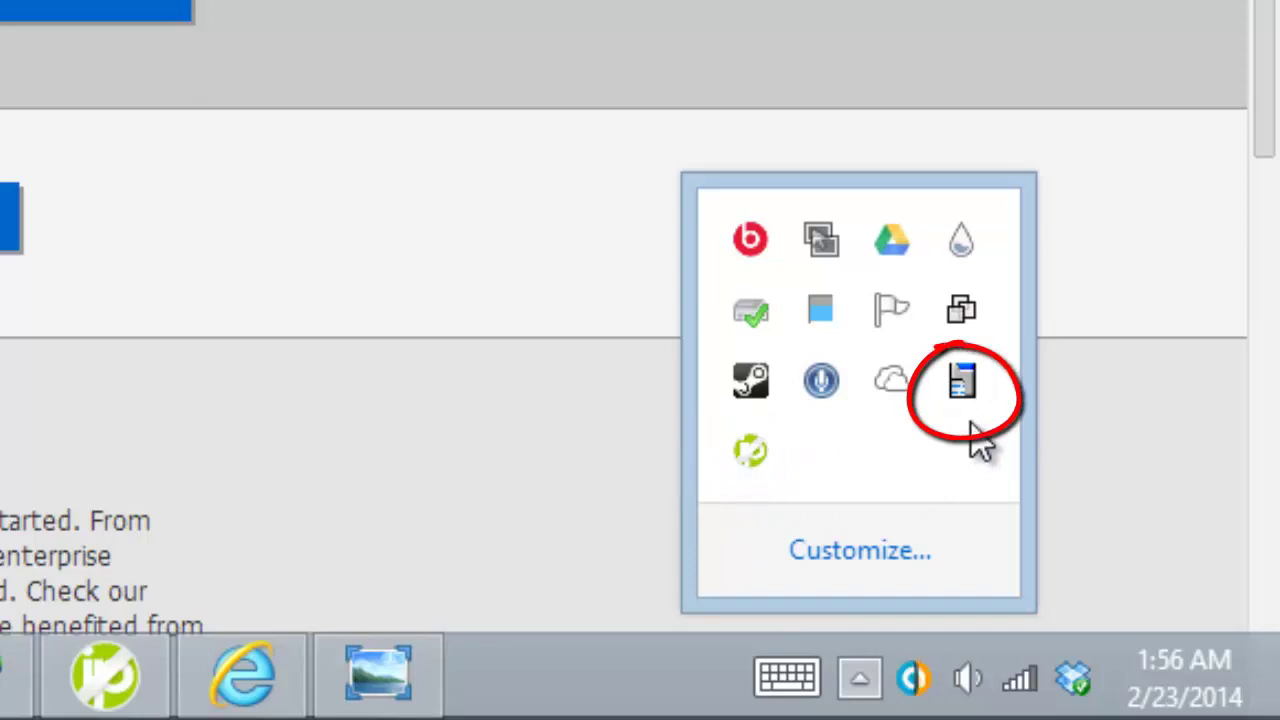
pyautogui.click(990, 110)
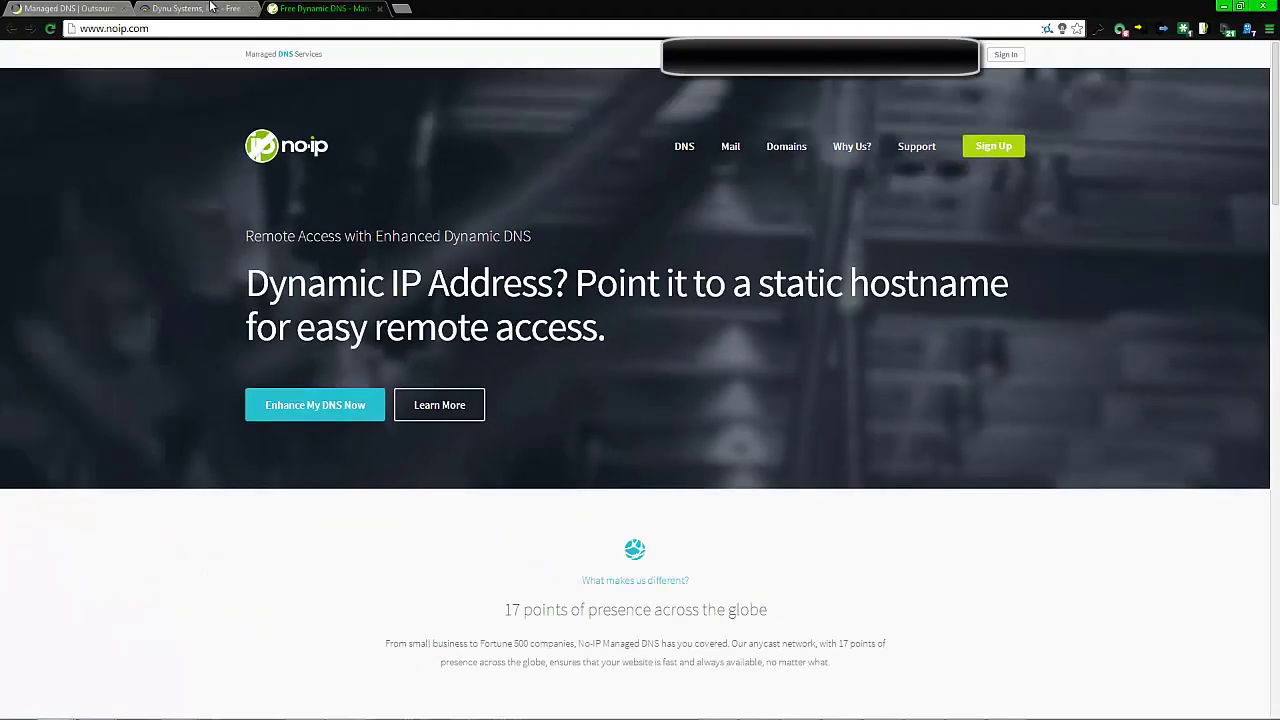
# Step: Open Dynu's third level dynamic DNS service, examine its Windows client downloads, and look at the No-IP site
pyautogui.click(210, 8)
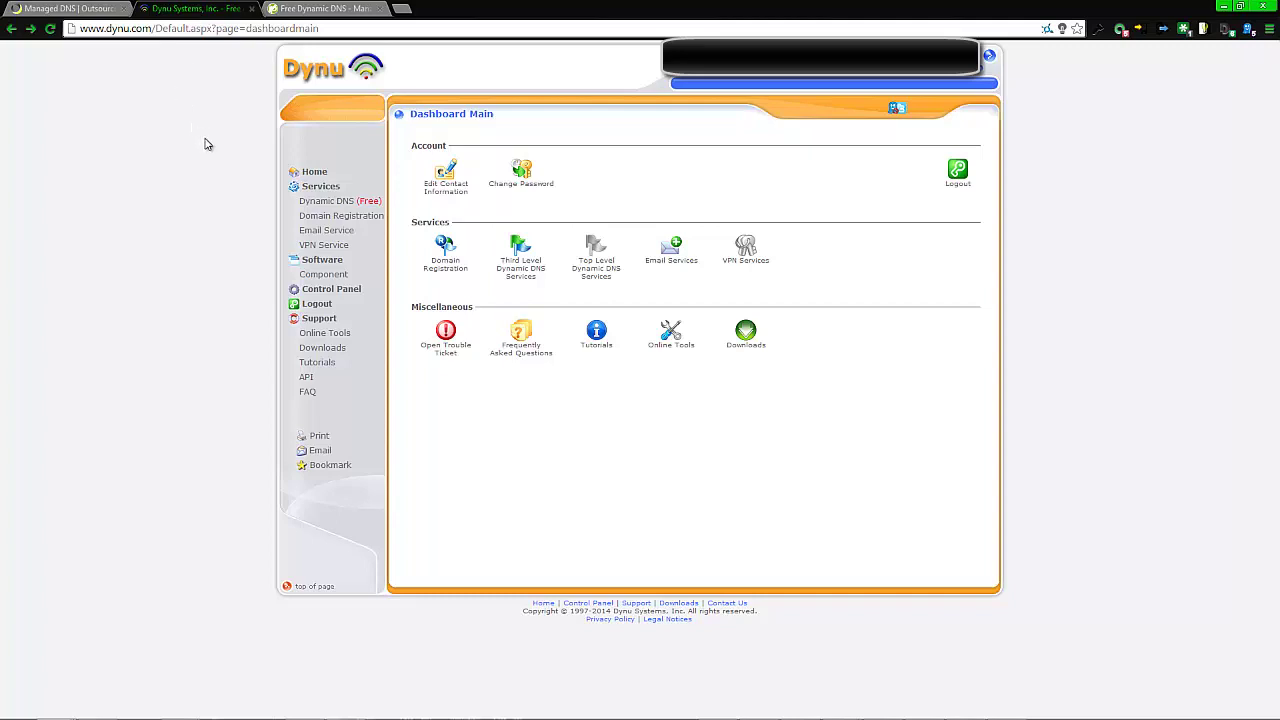
pyautogui.click(520, 276)
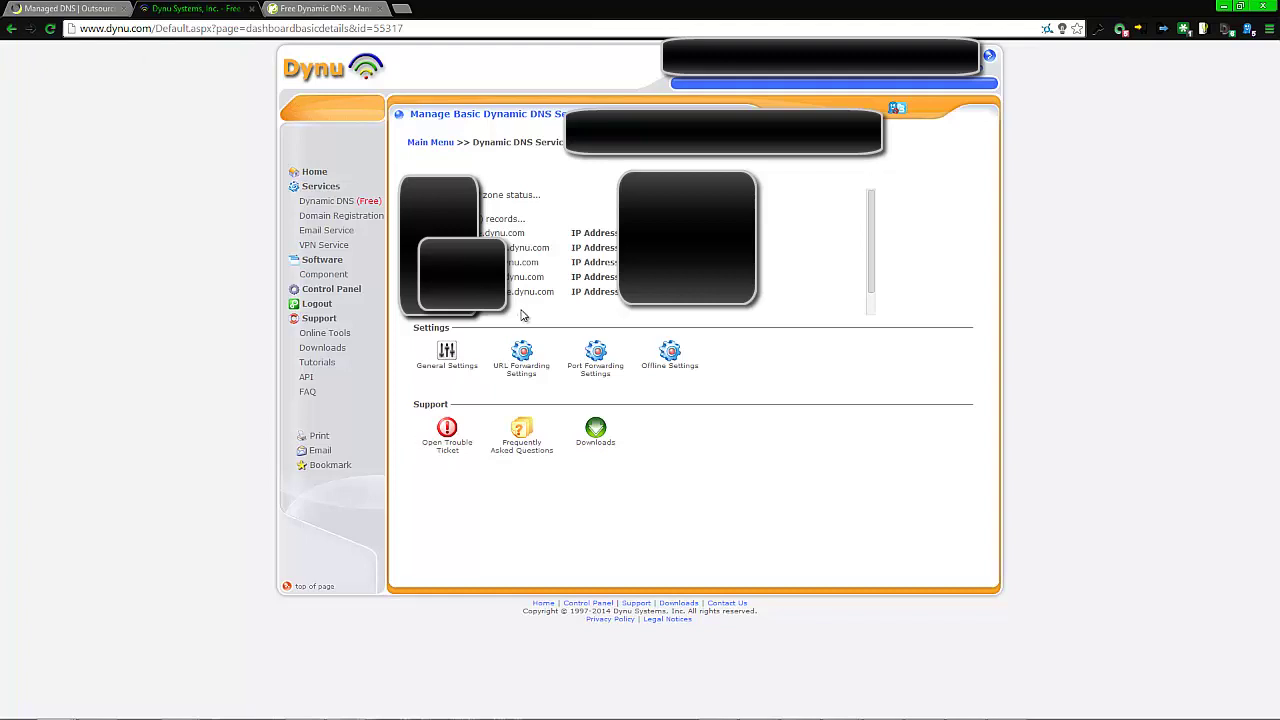
pyautogui.click(603, 441)
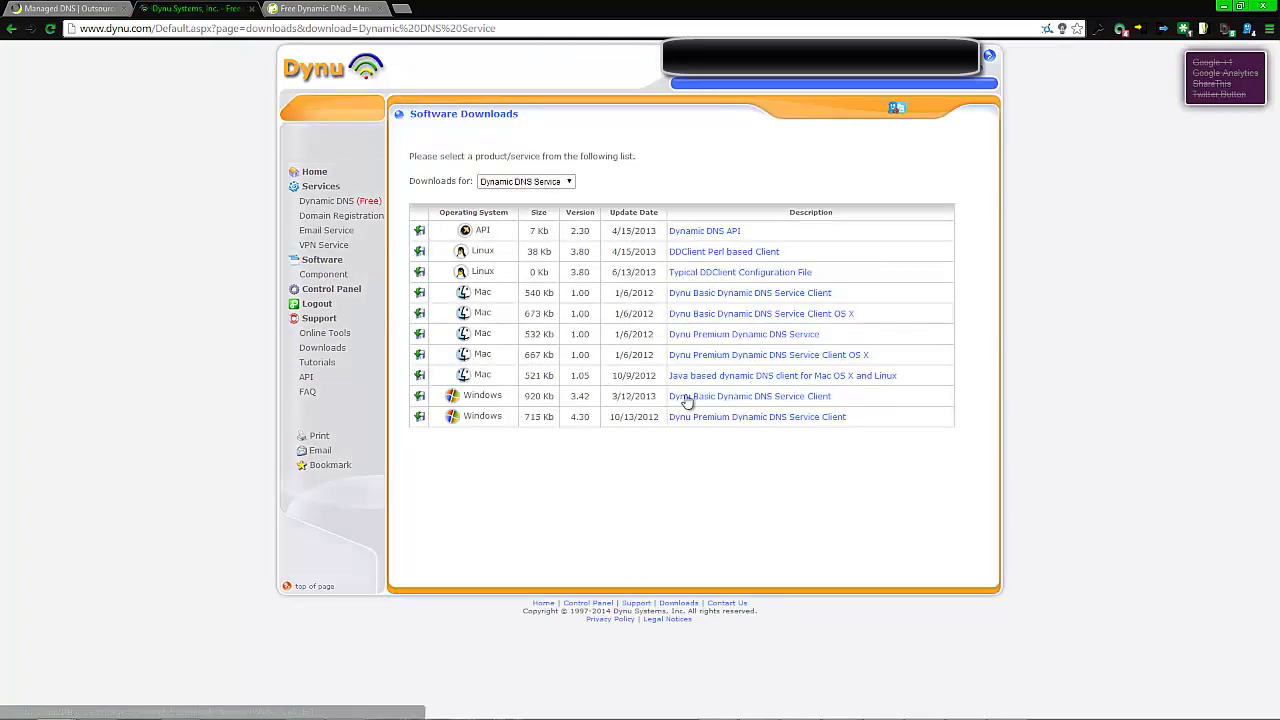
pyautogui.click(723, 416)
pyautogui.click(308, 6)
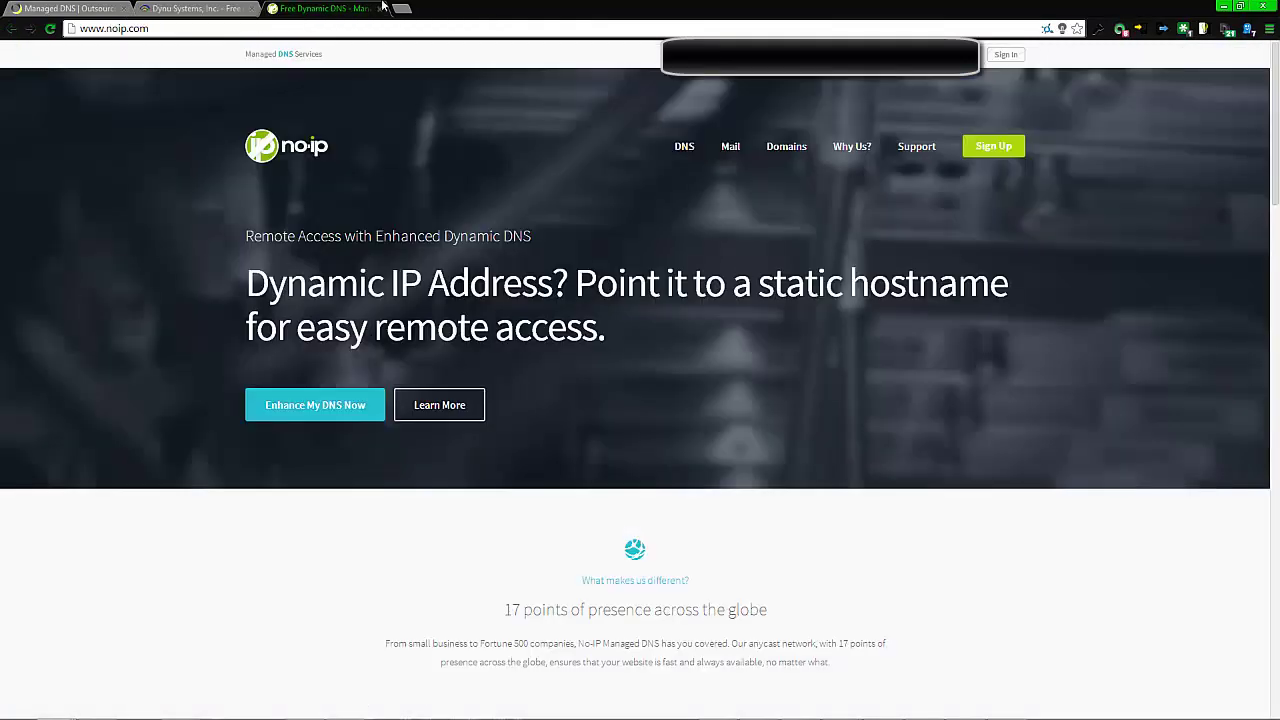
# Step: Review the general settings of the Dynu dynamic DNS service and return to the main dashboard without saving
pyautogui.click(233, 7)
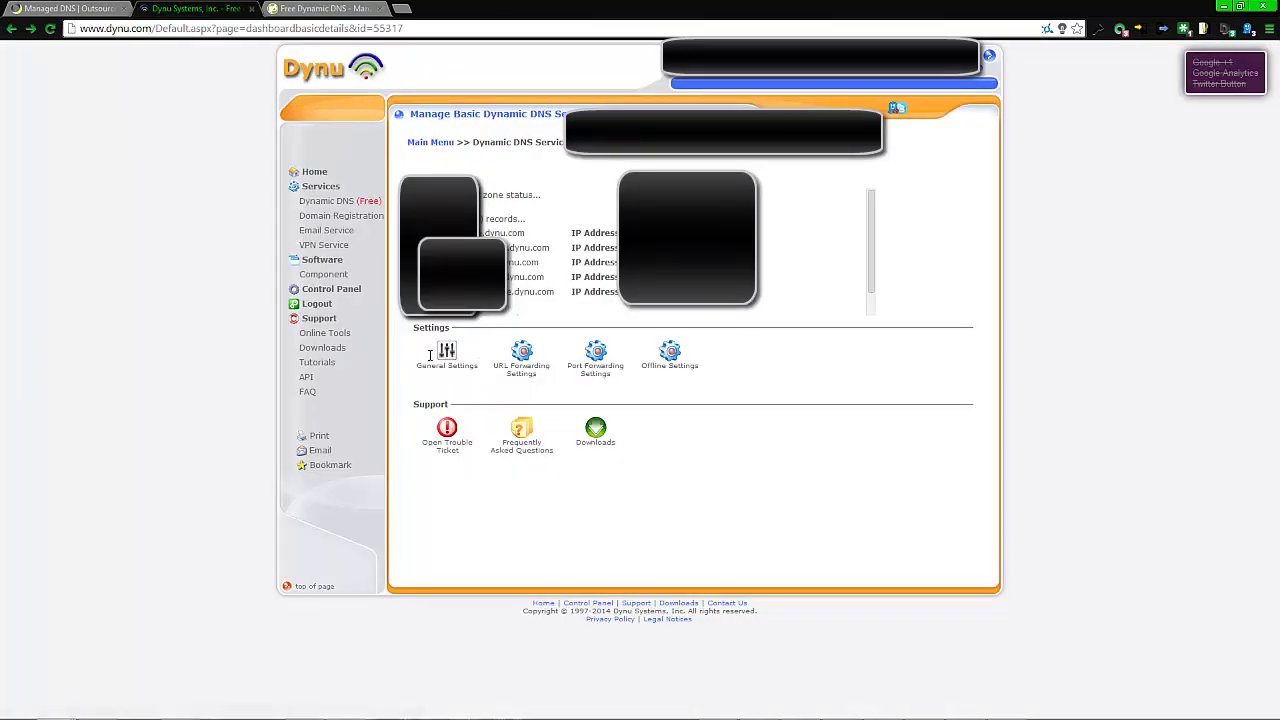
pyautogui.click(452, 366)
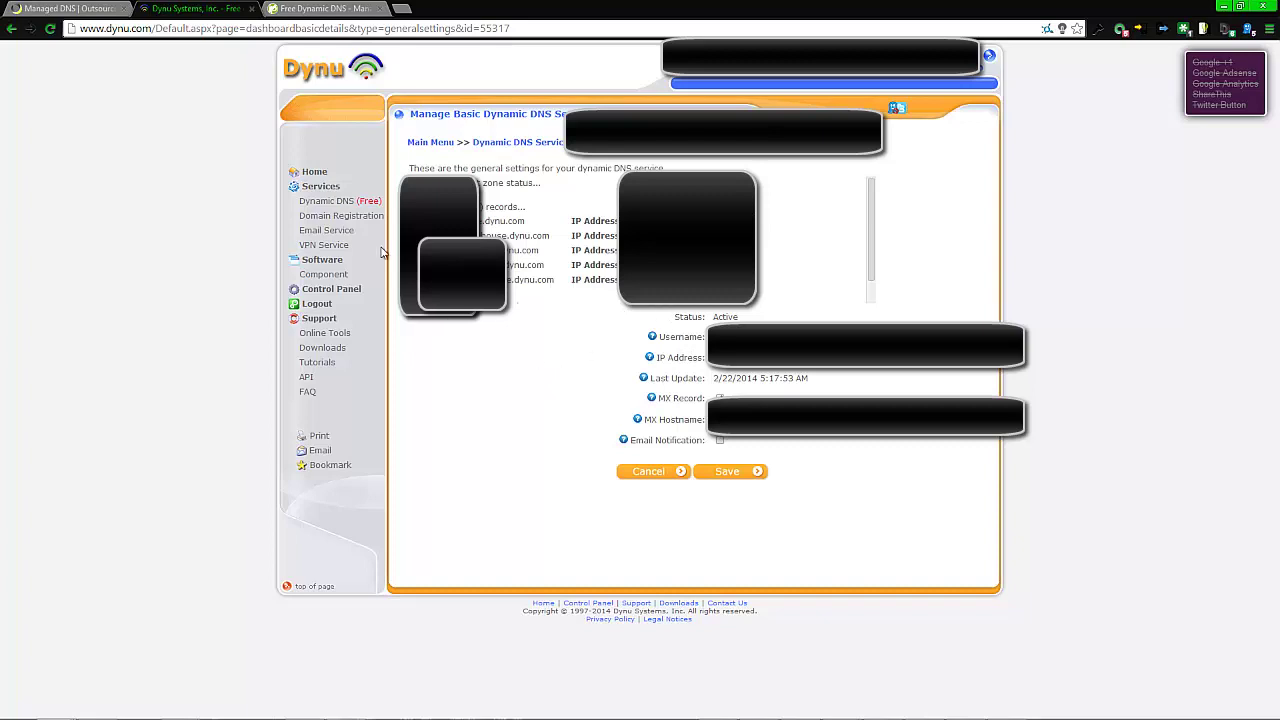
pyautogui.click(640, 471)
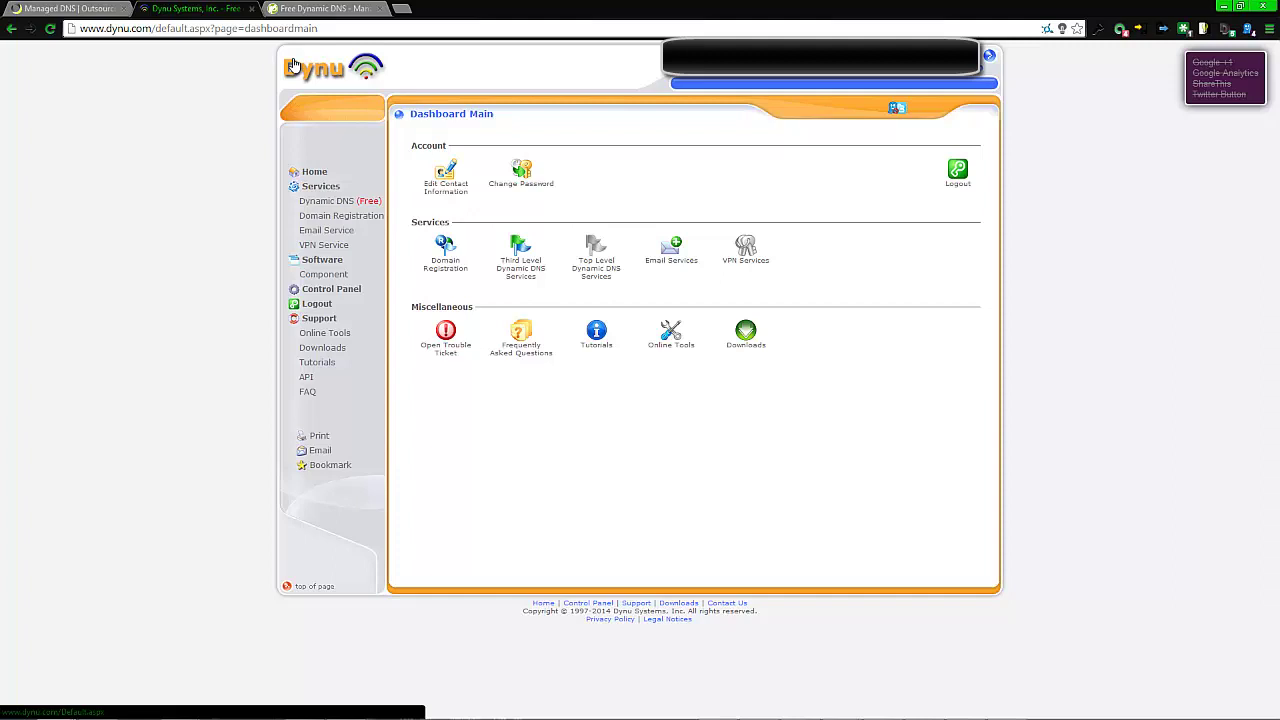
pyautogui.click(296, 12)
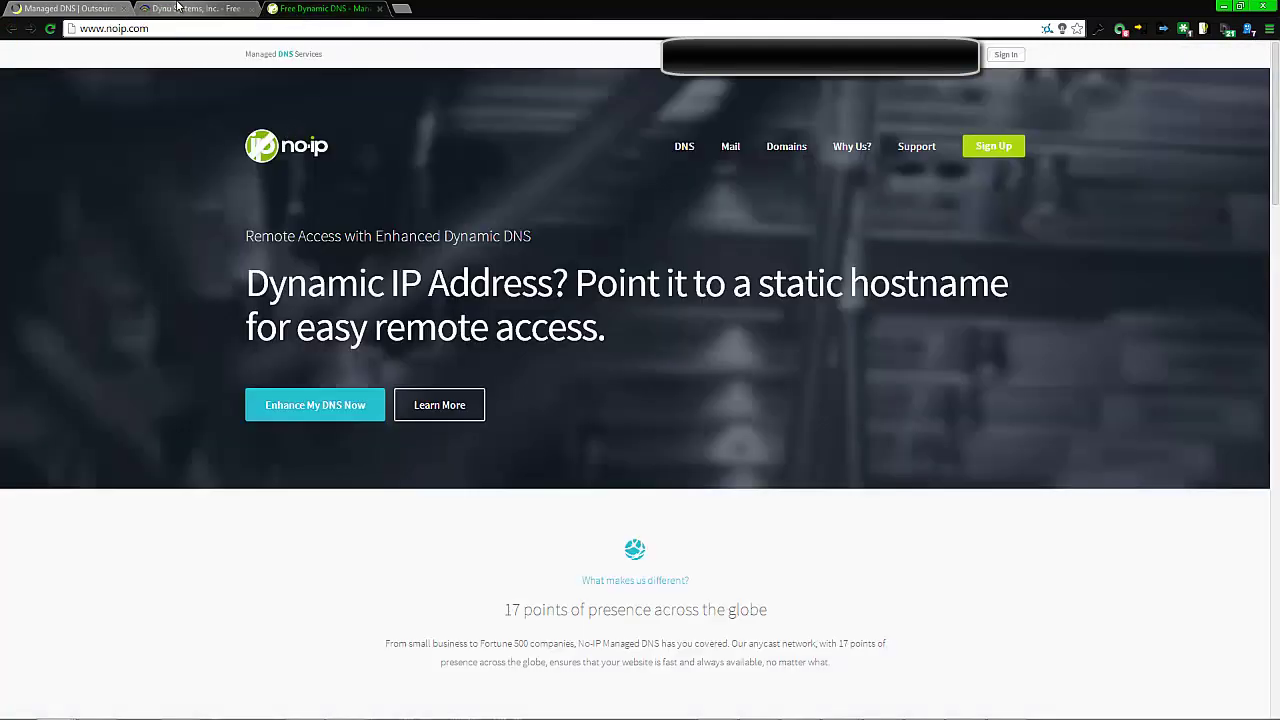
pyautogui.click(178, 9)
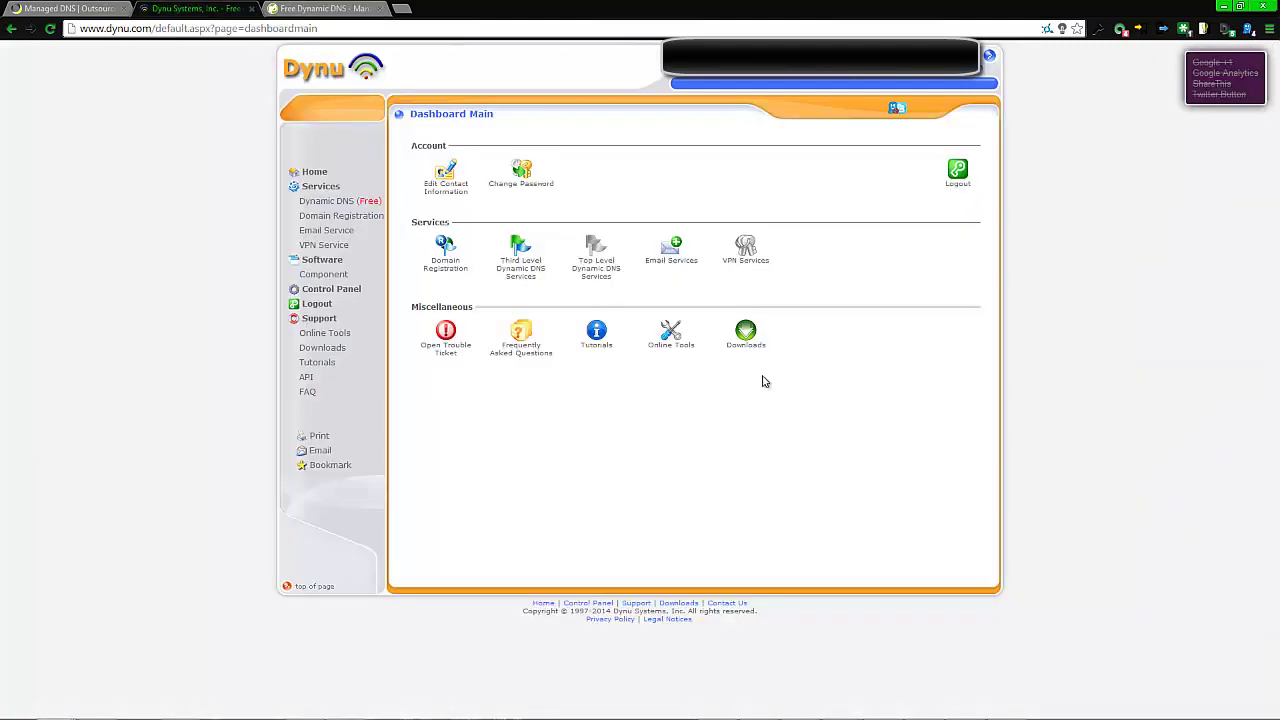
# Step: Run a port check on port 81 with Dynu's online network tools
pyautogui.click(665, 338)
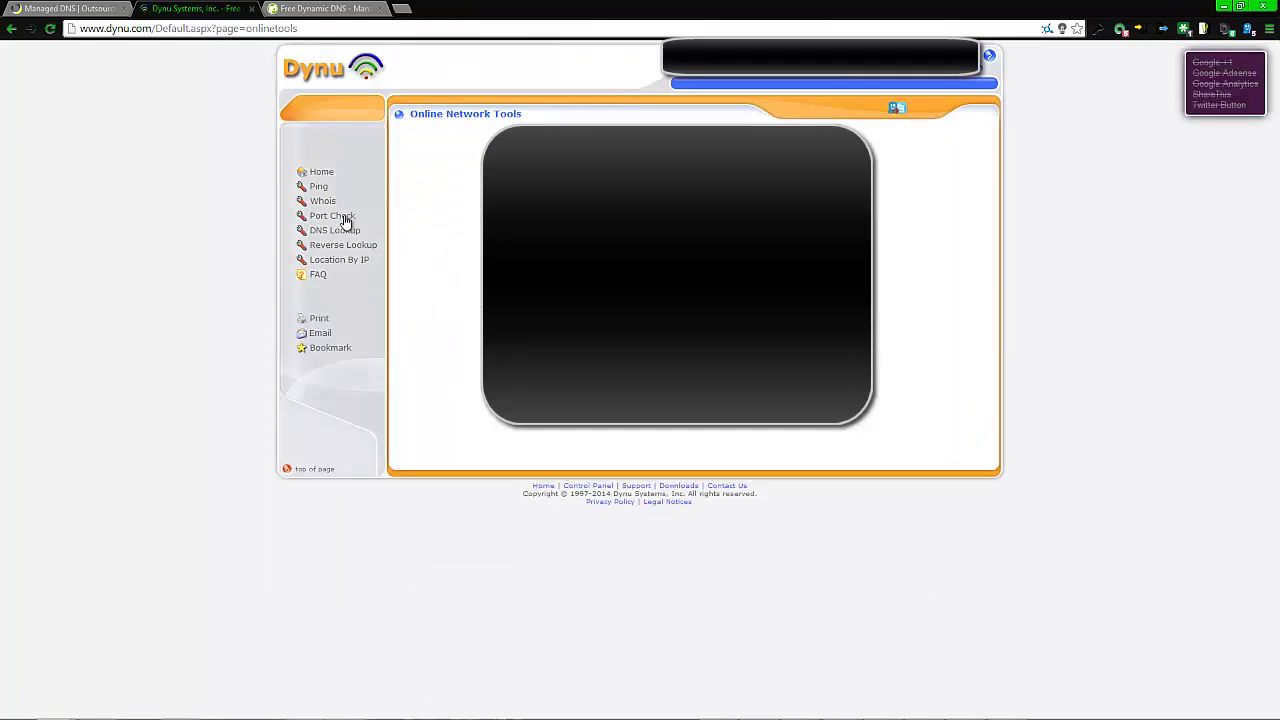
pyautogui.click(345, 220)
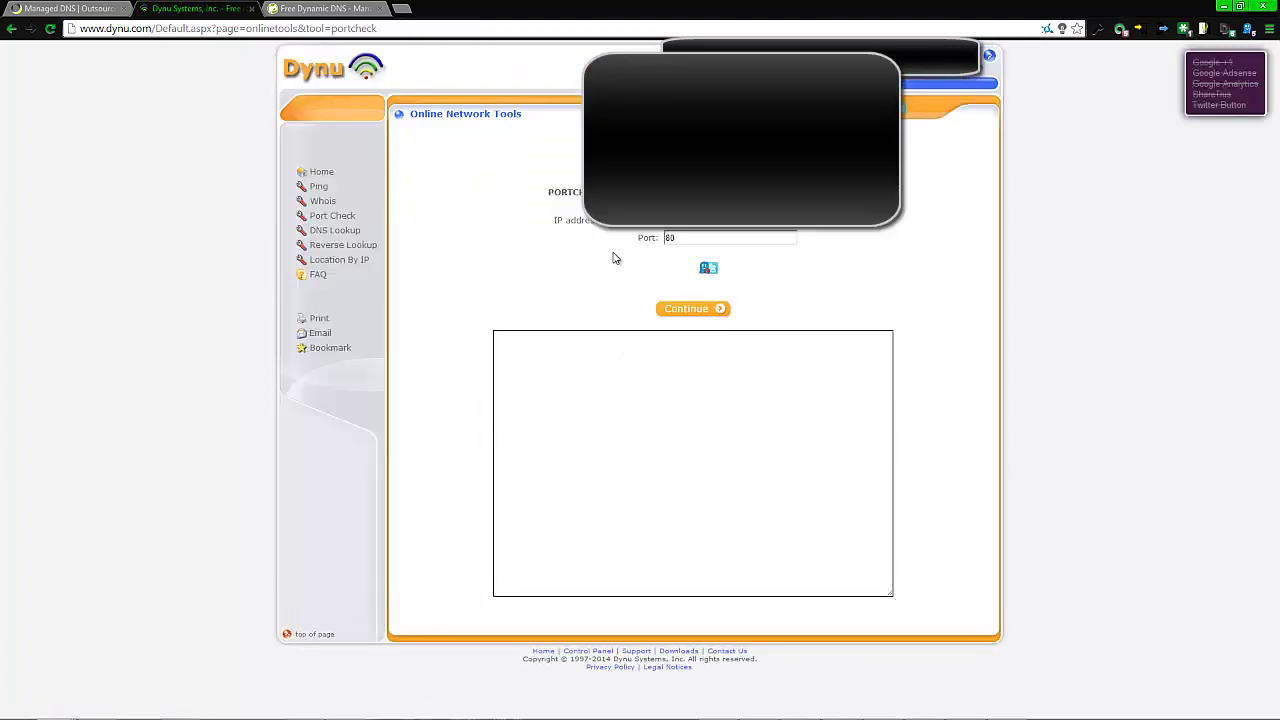
pyautogui.click(682, 243)
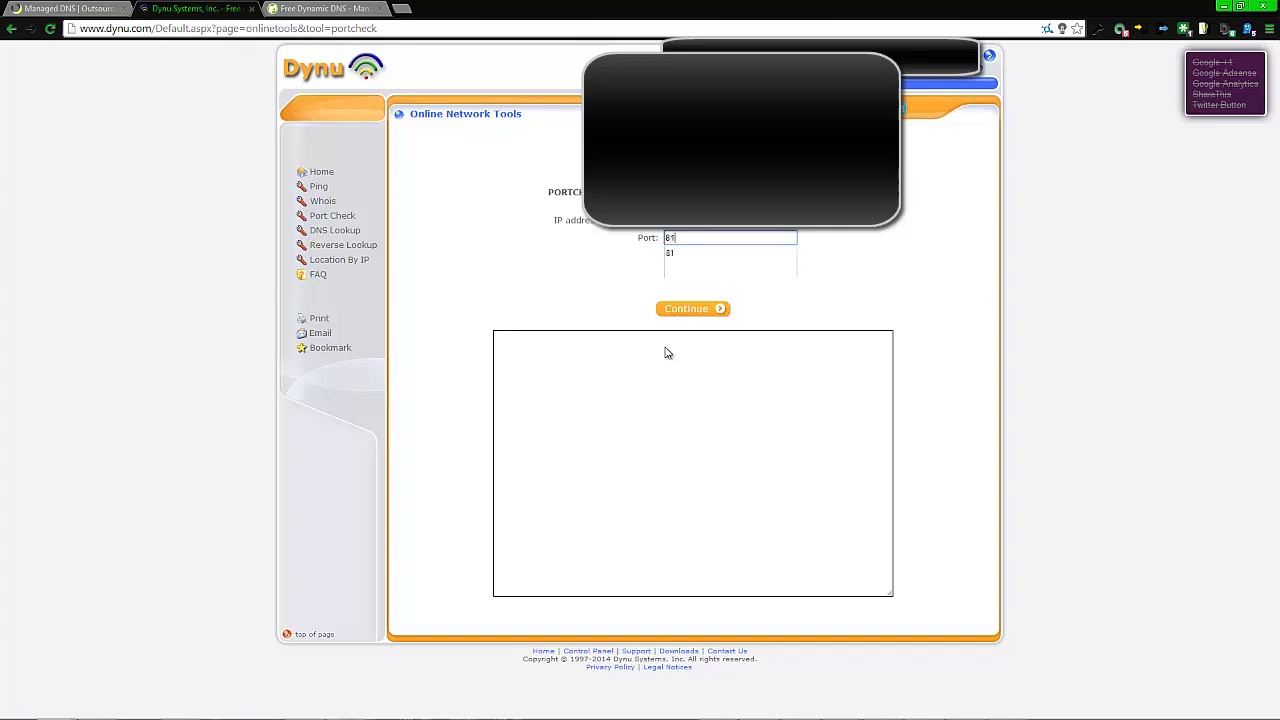
pyautogui.write('1')
pyautogui.press('Return')
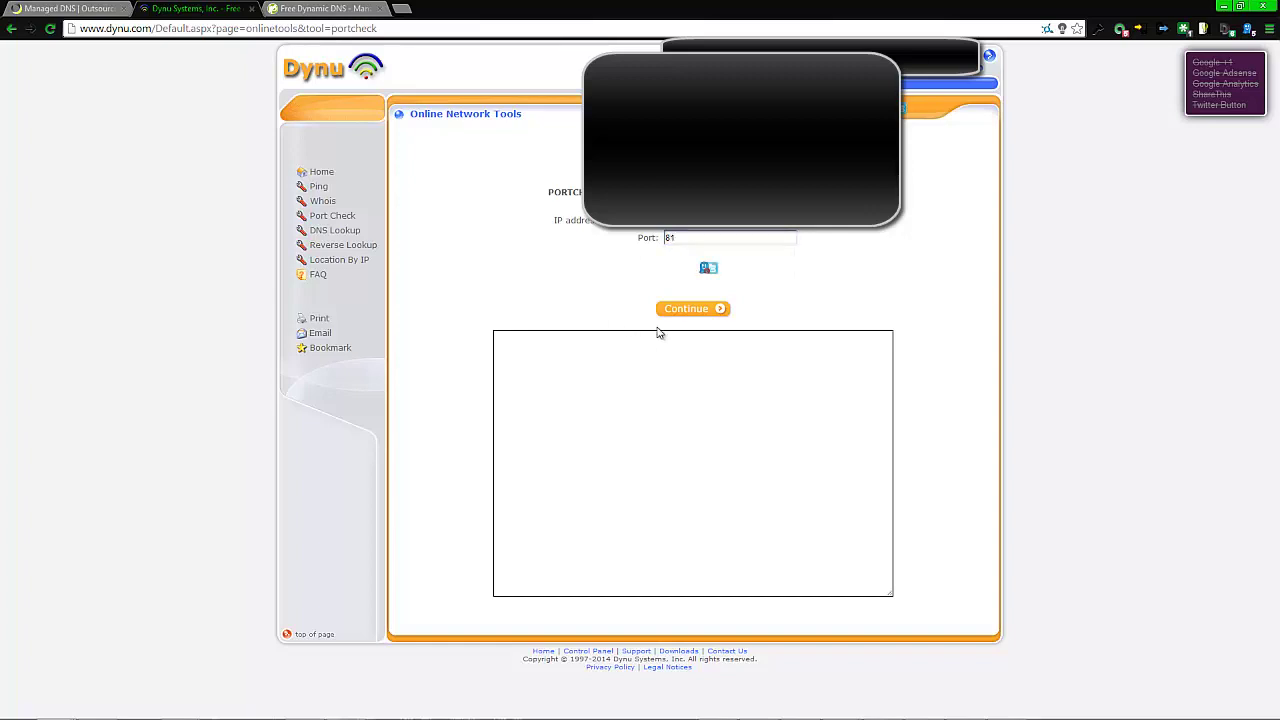
pyautogui.click(712, 312)
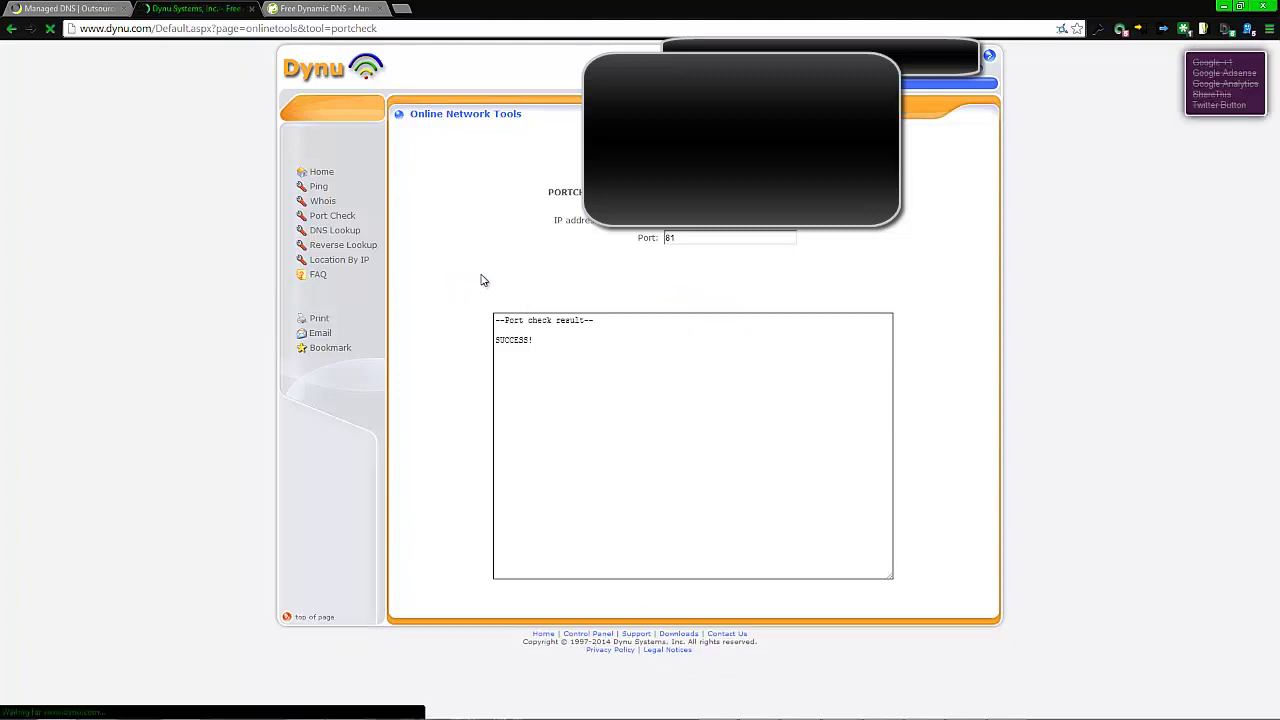
# Step: Run Dynu's port check again for port 3389
pyautogui.doubleClick(697, 244)
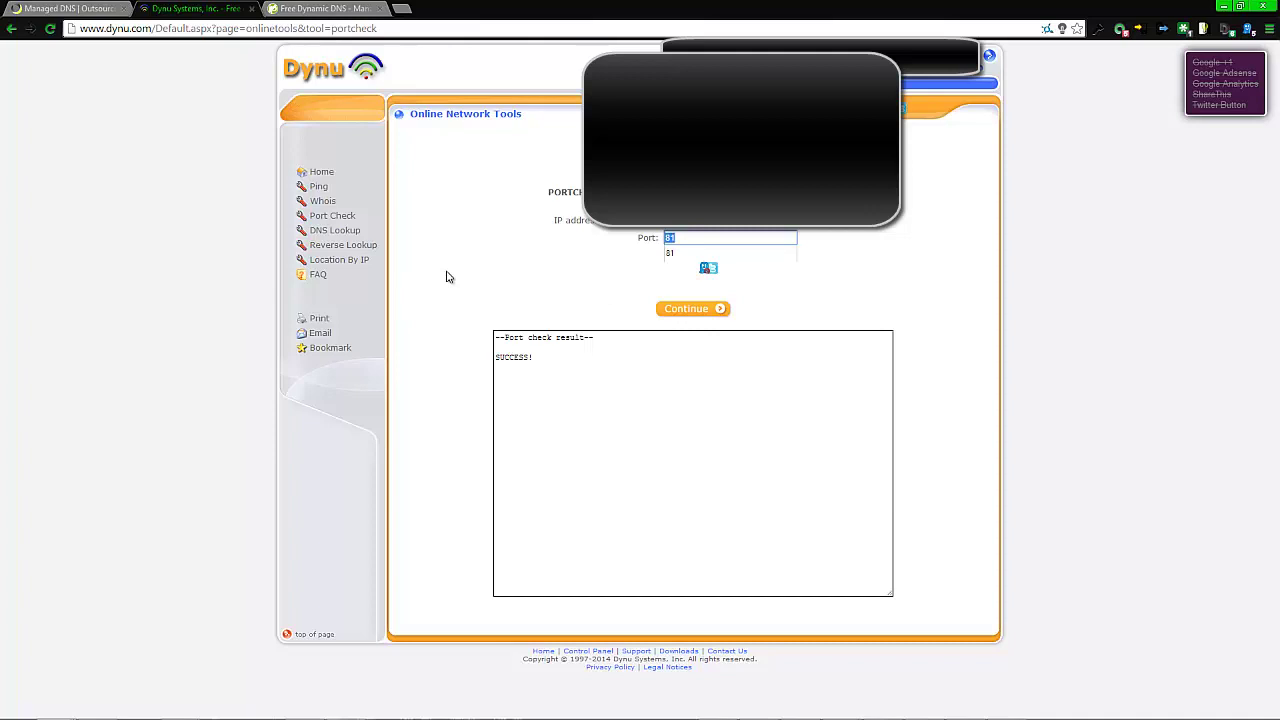
pyautogui.write('33')
pyautogui.write('88')
pyautogui.press('BackSpace')
pyautogui.write('9')
pyautogui.click(680, 311)
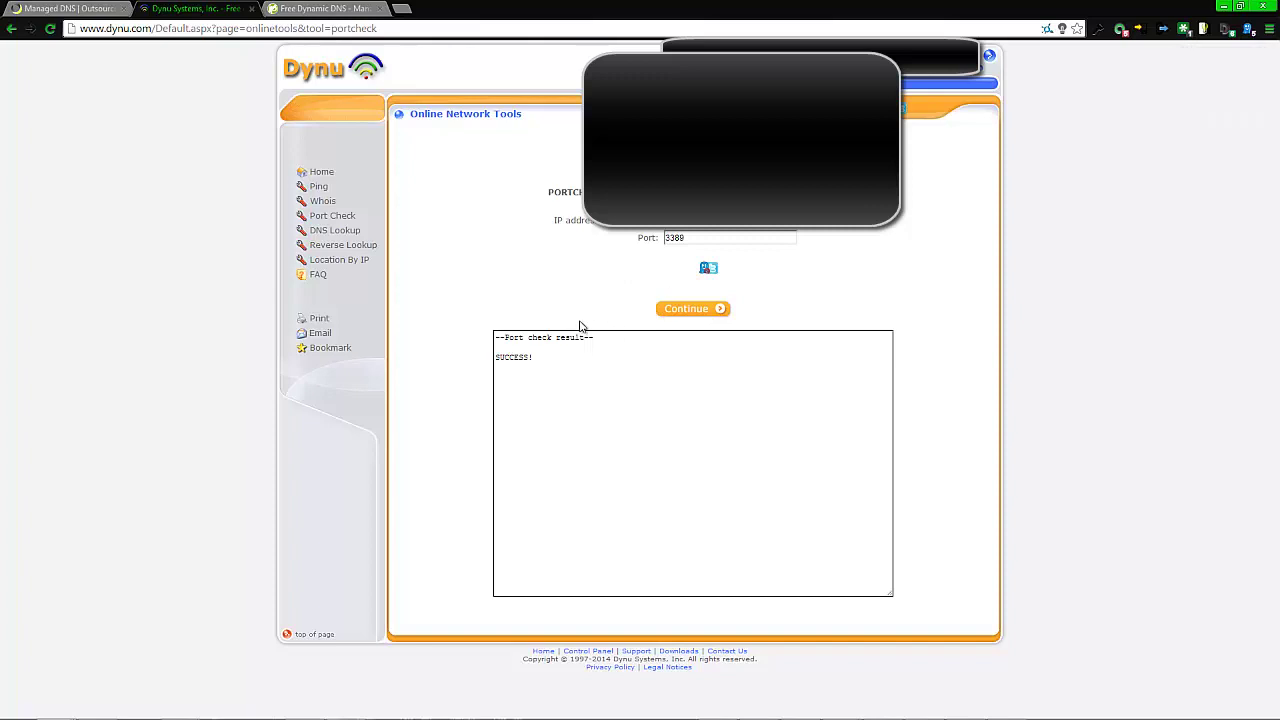
pyautogui.click(683, 312)
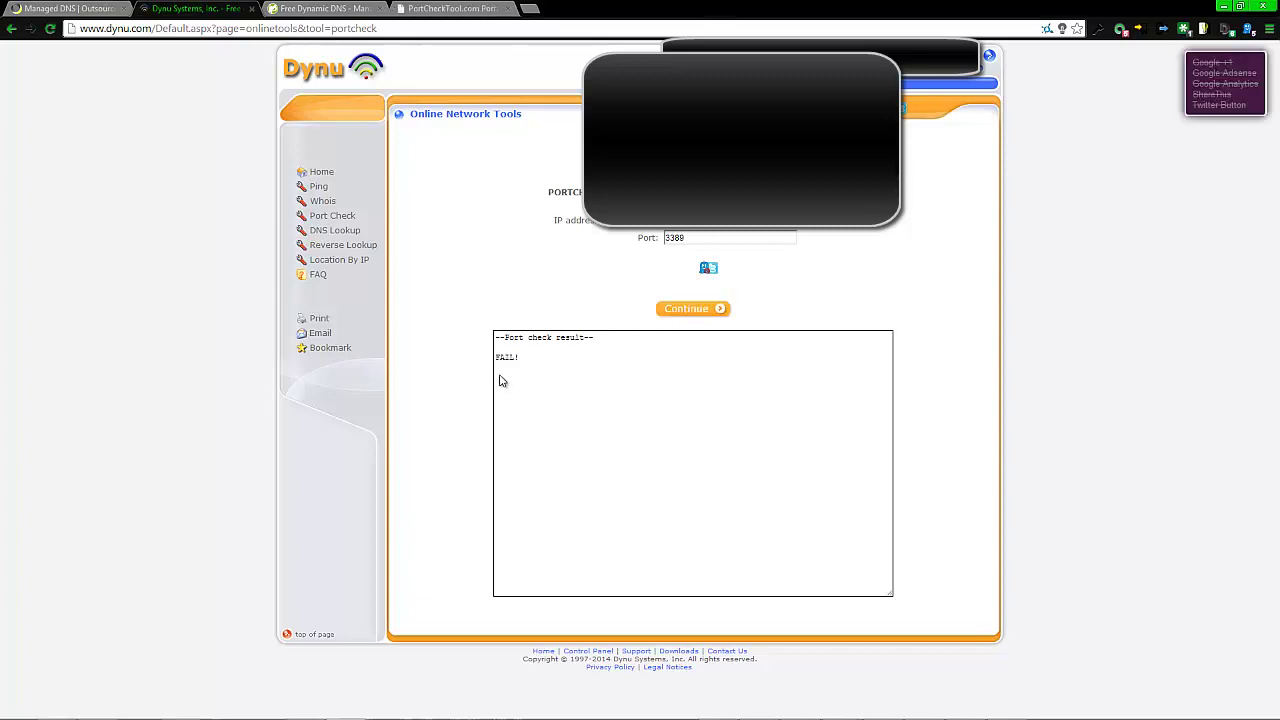
# Step: View the port checker on PortCheckTool.com and paste the server's hostname as the web address to visit
pyautogui.click(438, 8)
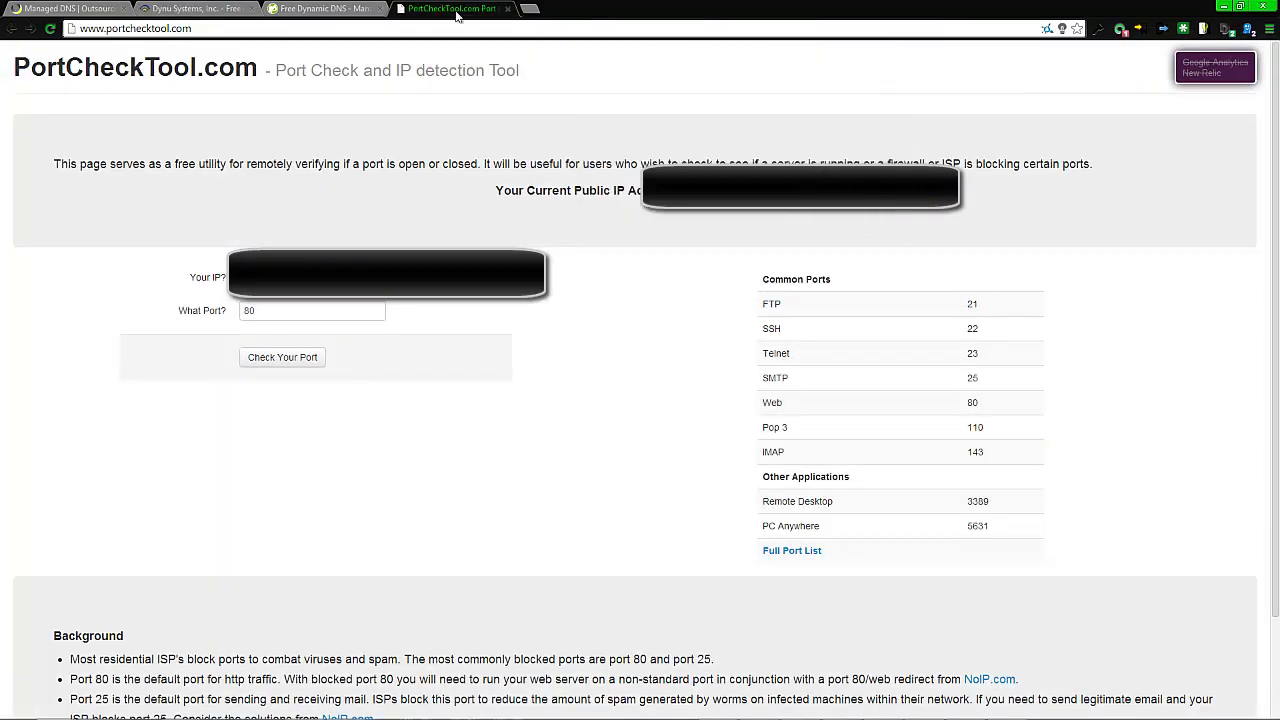
pyautogui.click(319, 304)
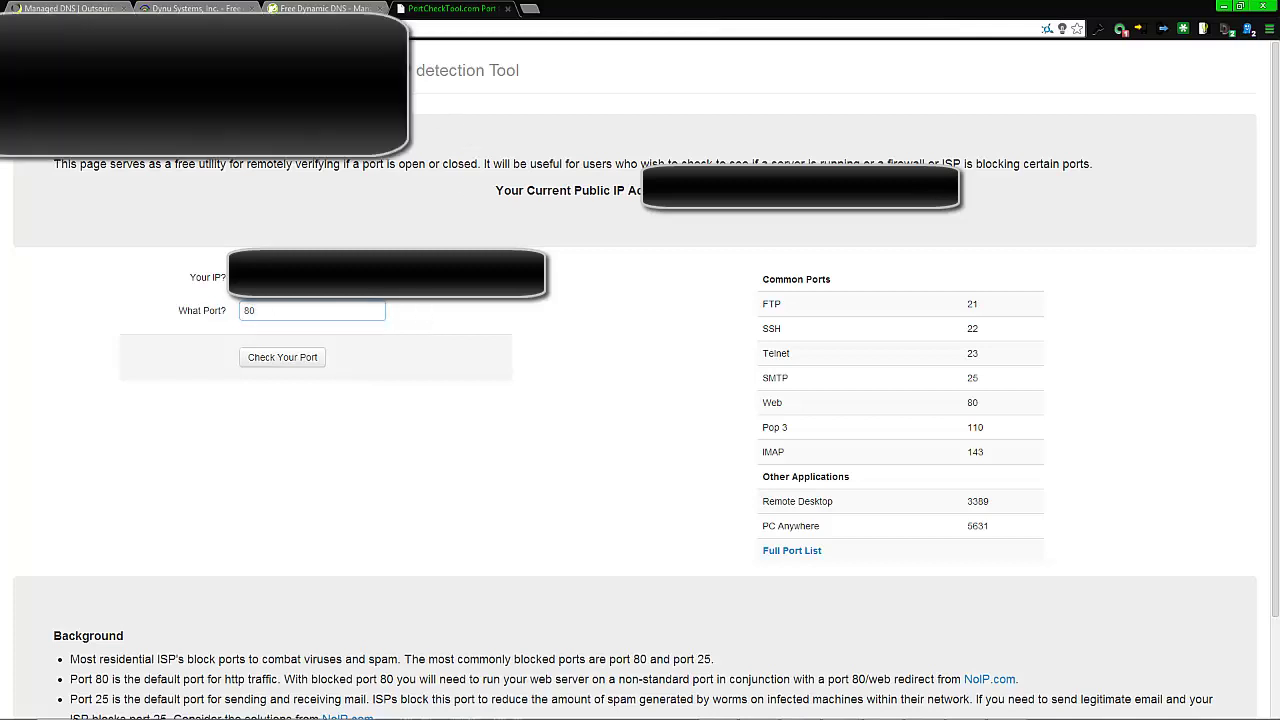
pyautogui.hotkey('ctrl', 'v')
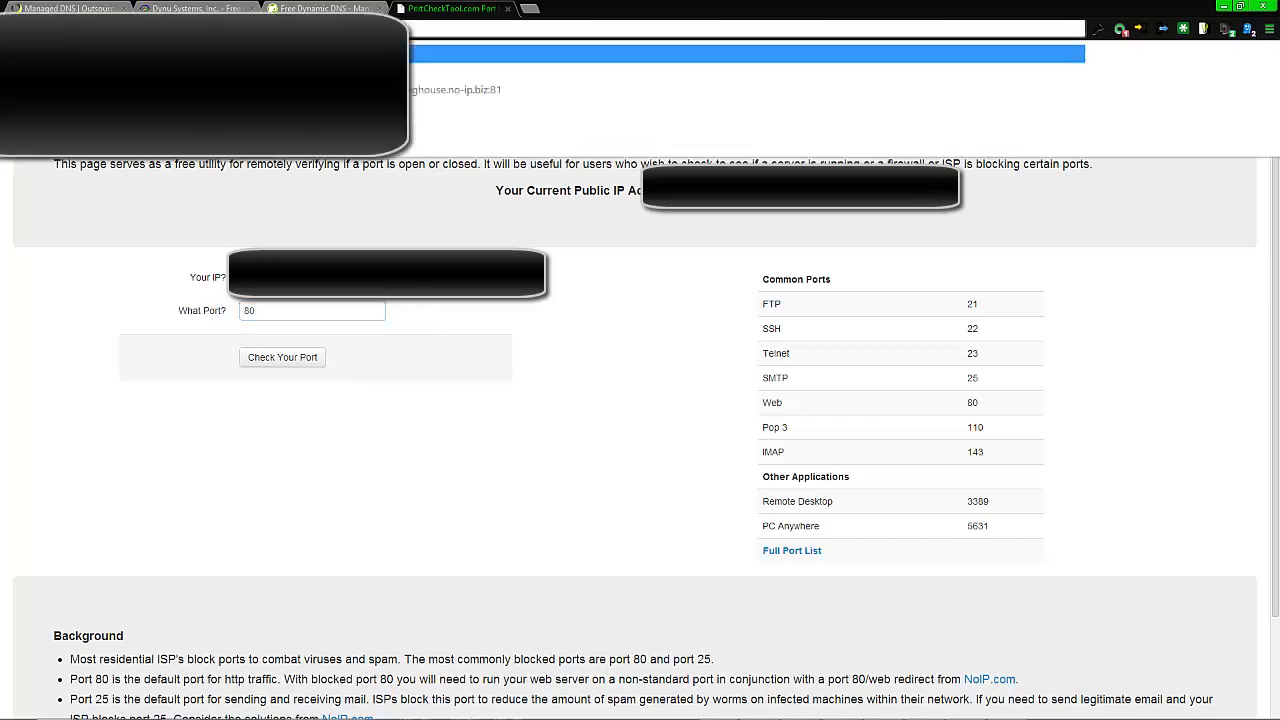